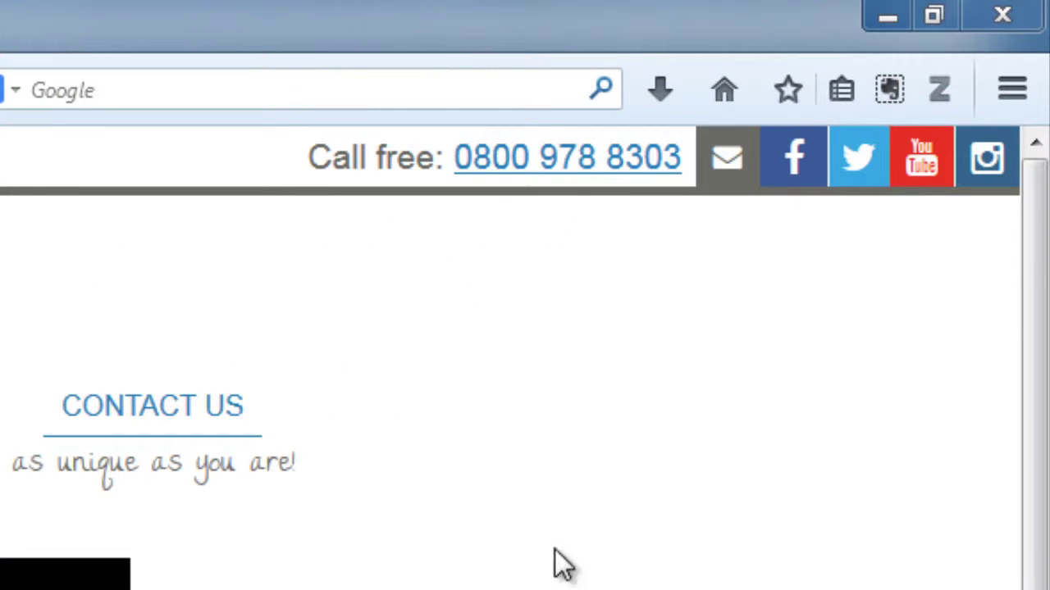
Show Zotero full-size in its own browser tab, browse the collections, and end on Aztec Research's three items.
left_click(943, 87)
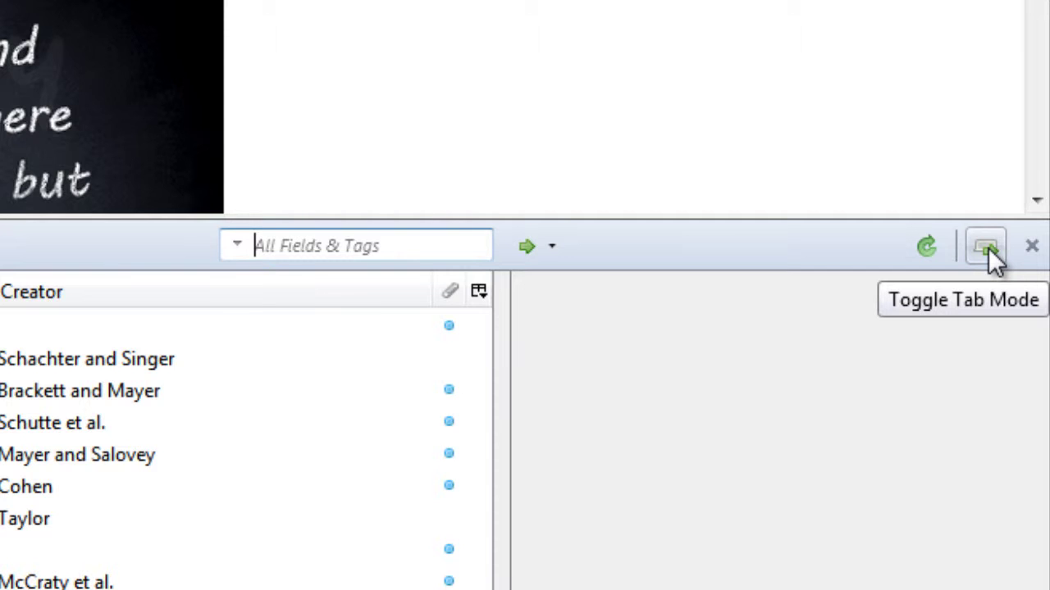
left_click(989, 248)
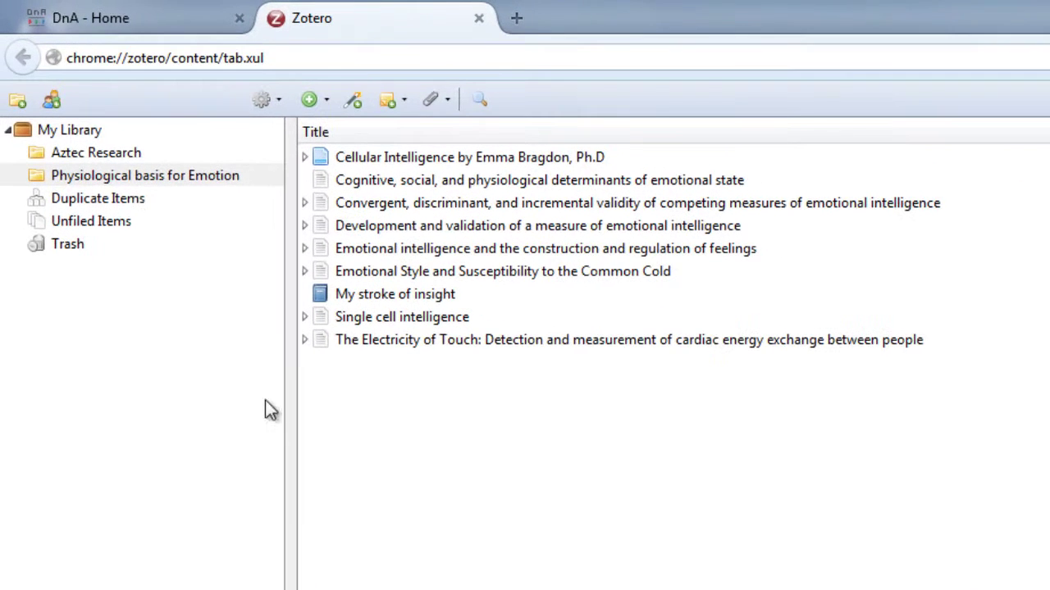
left_click(98, 155)
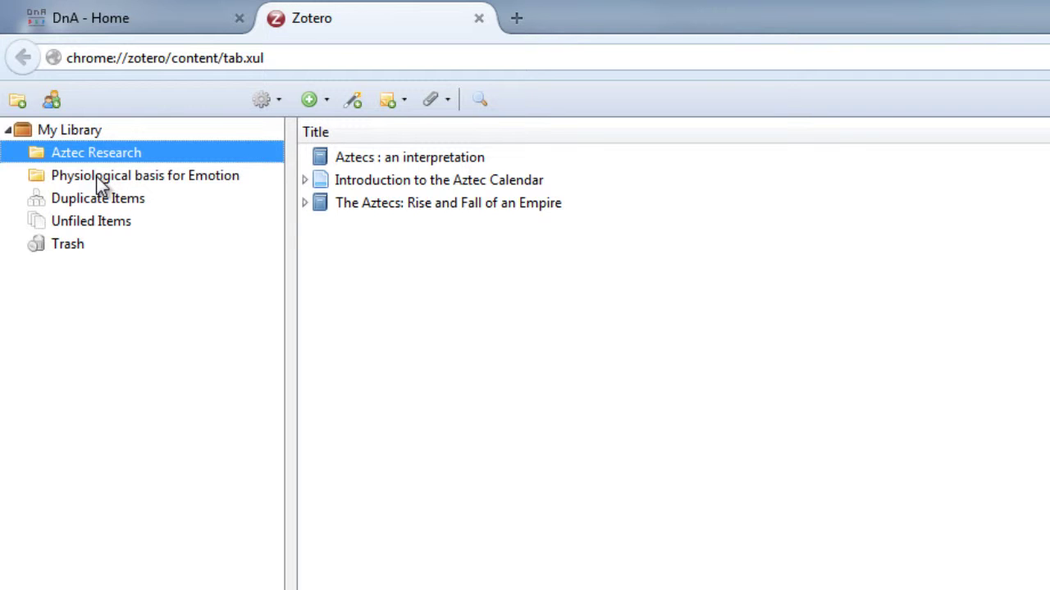
left_click(96, 177)
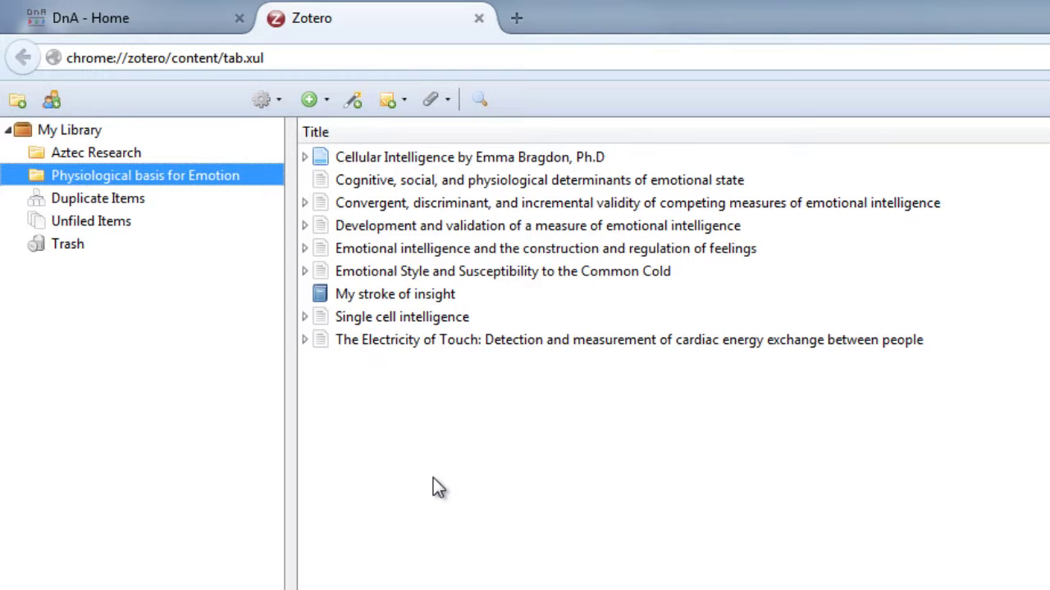
left_click(156, 175)
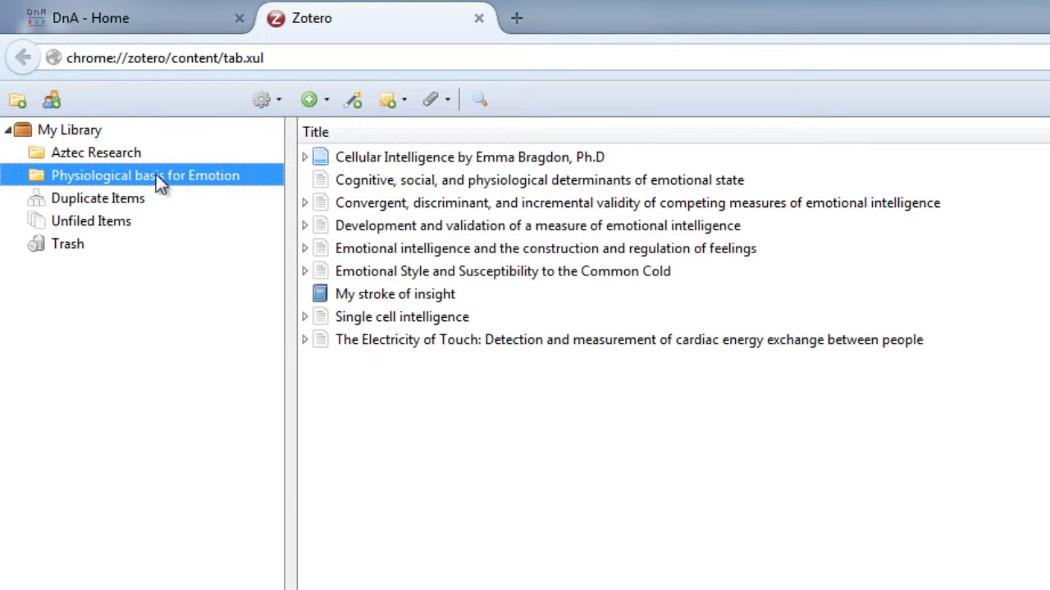
left_click(104, 158)
left_click(74, 177)
left_click(69, 154)
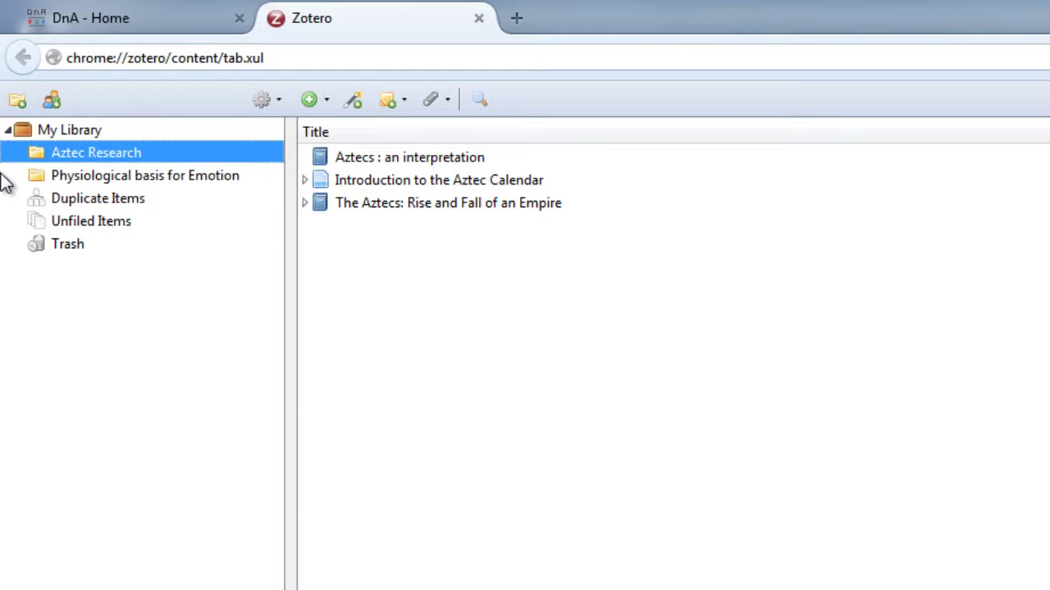
Drag 'Aztecs : an interpretation' from My Library into Physiological basis for Emotion, bringing it to 10 items.
left_click(55, 129)
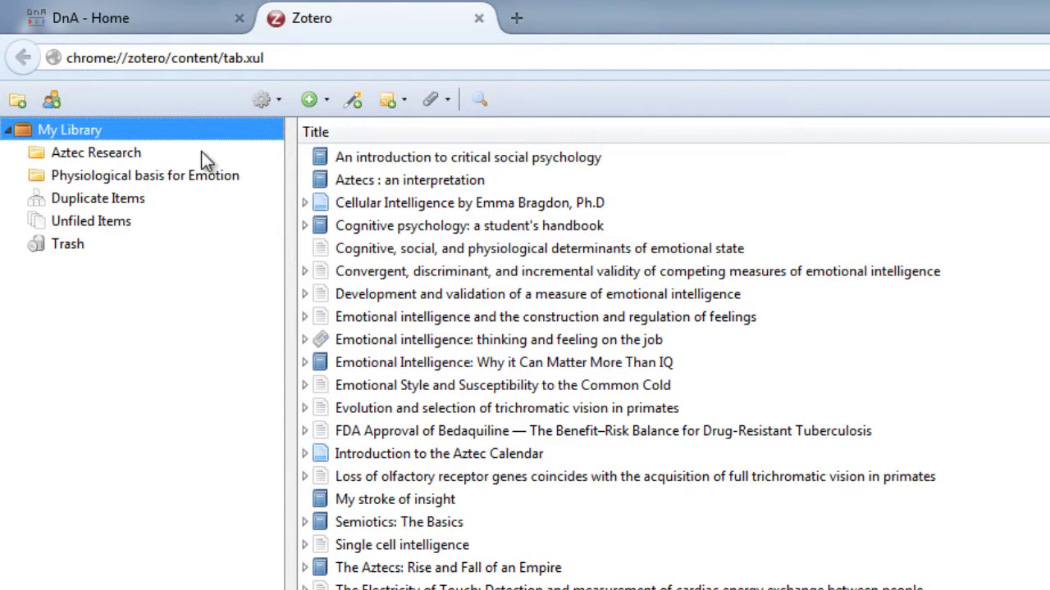
left_click(361, 182)
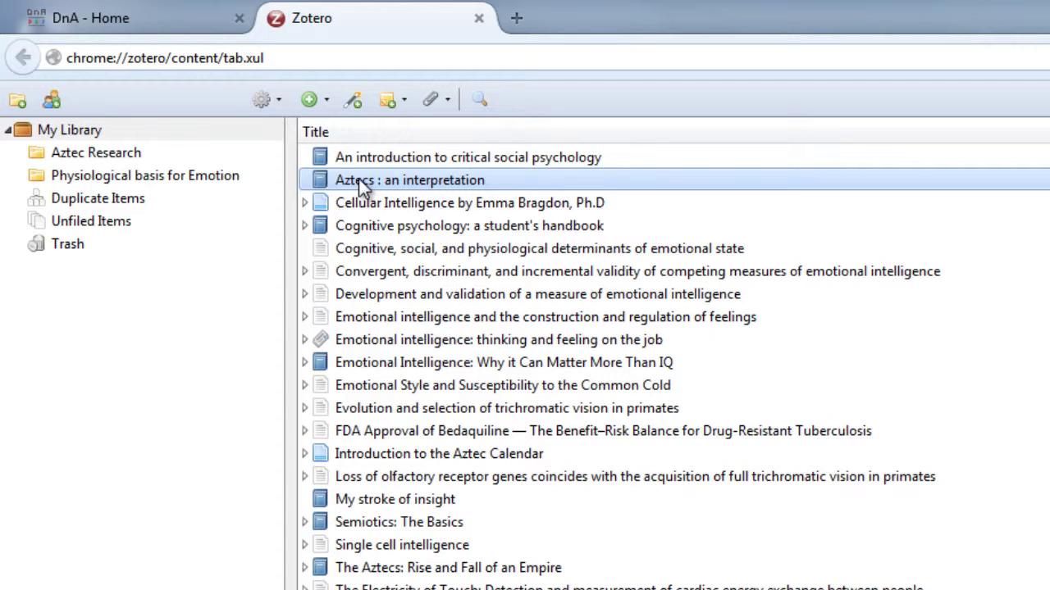
left_click_drag(361, 182, 158, 187)
left_click(153, 178)
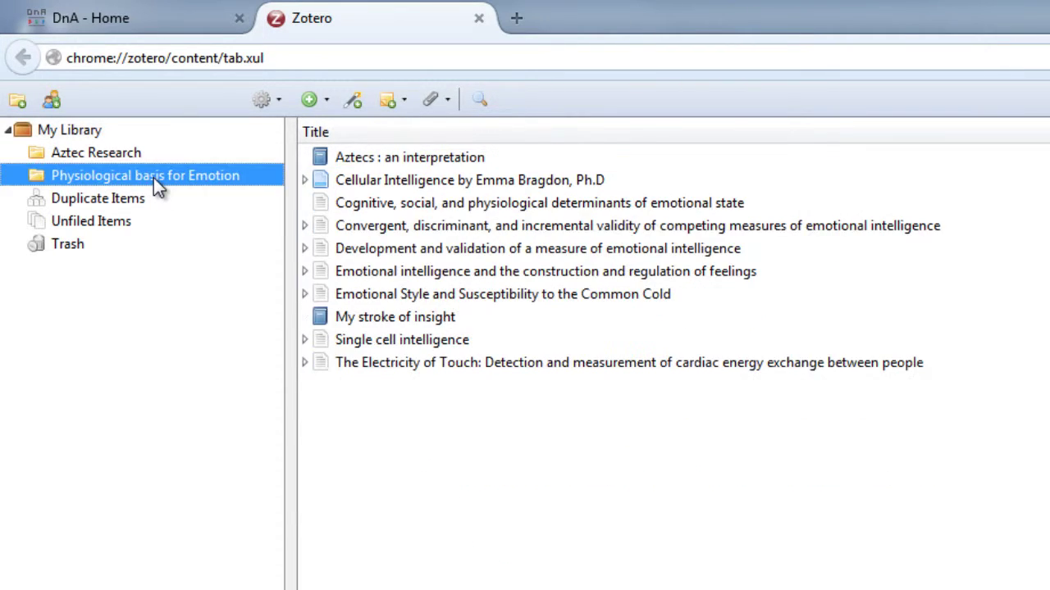
left_click(389, 156)
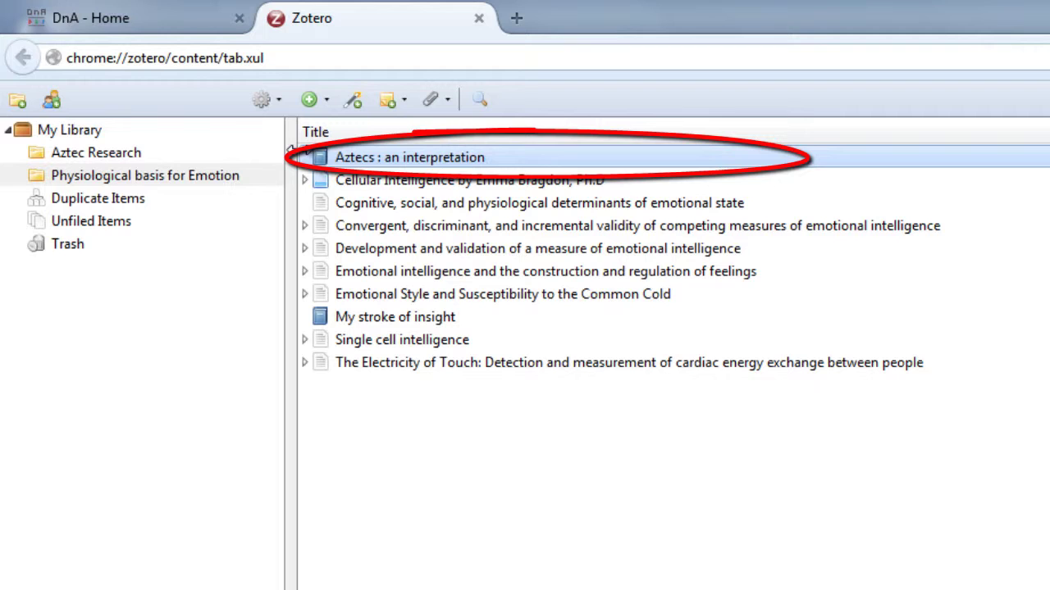
Select 'Aztecs : an interpretation' in the Aztec Research collection's three items.
left_click(69, 153)
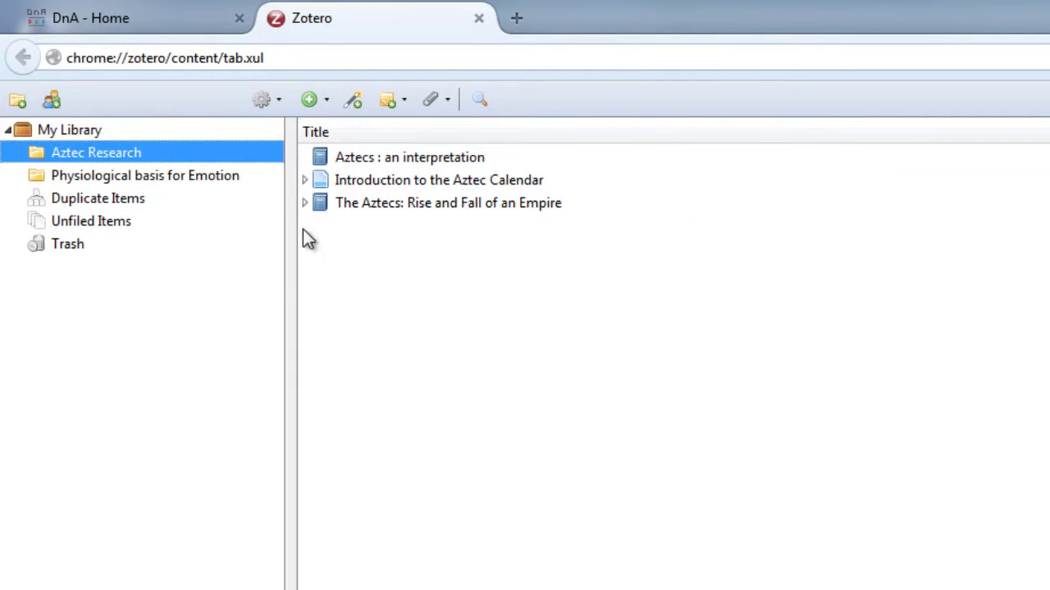
left_click(348, 157)
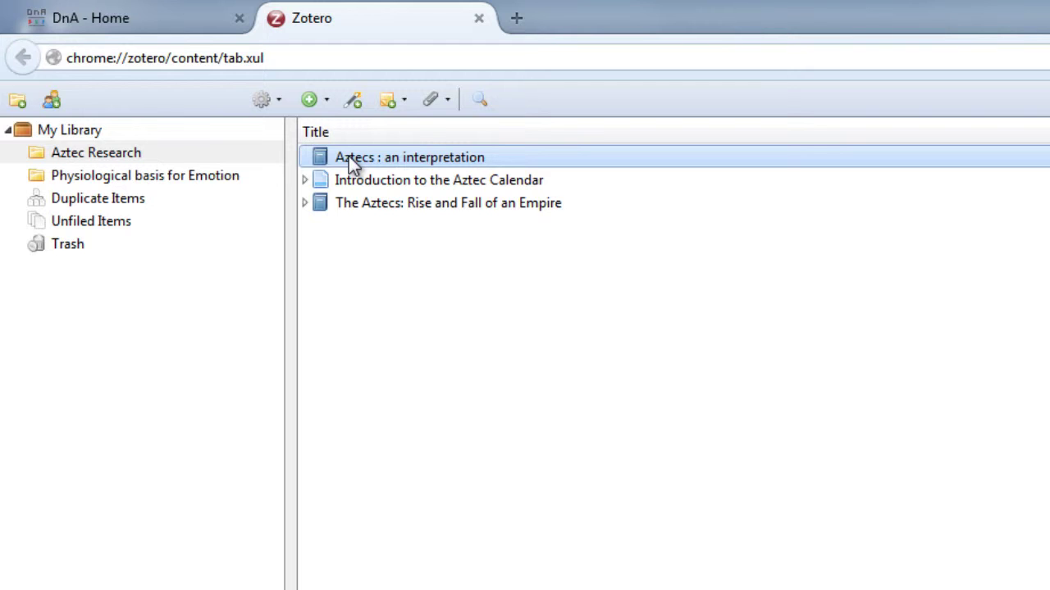
left_click(262, 156)
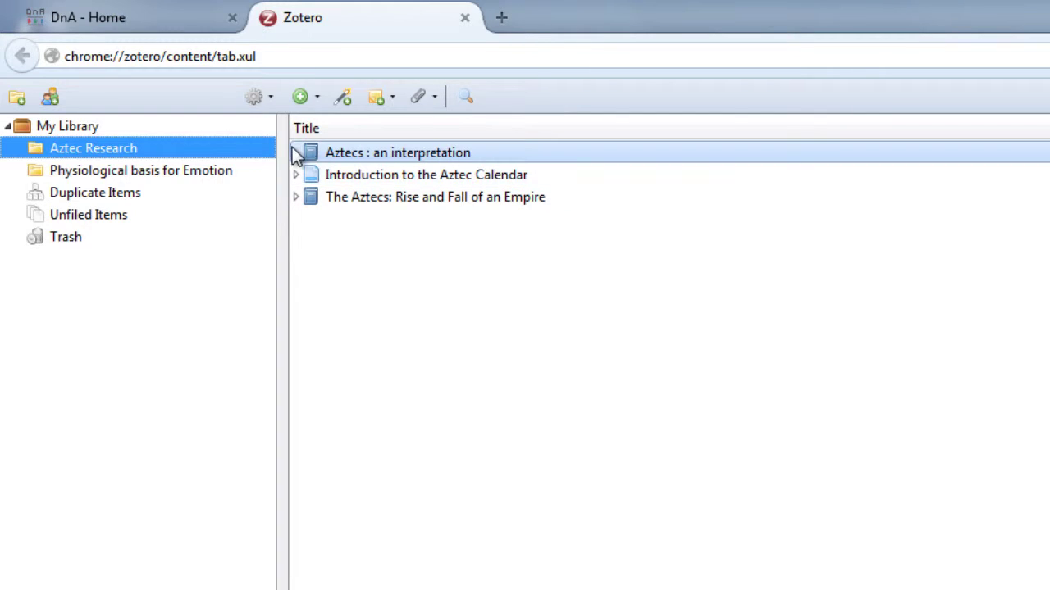
Delete 'Aztecs : an interpretation' from Aztec Research and confirm it remains listed once in My Library.
left_click(352, 151)
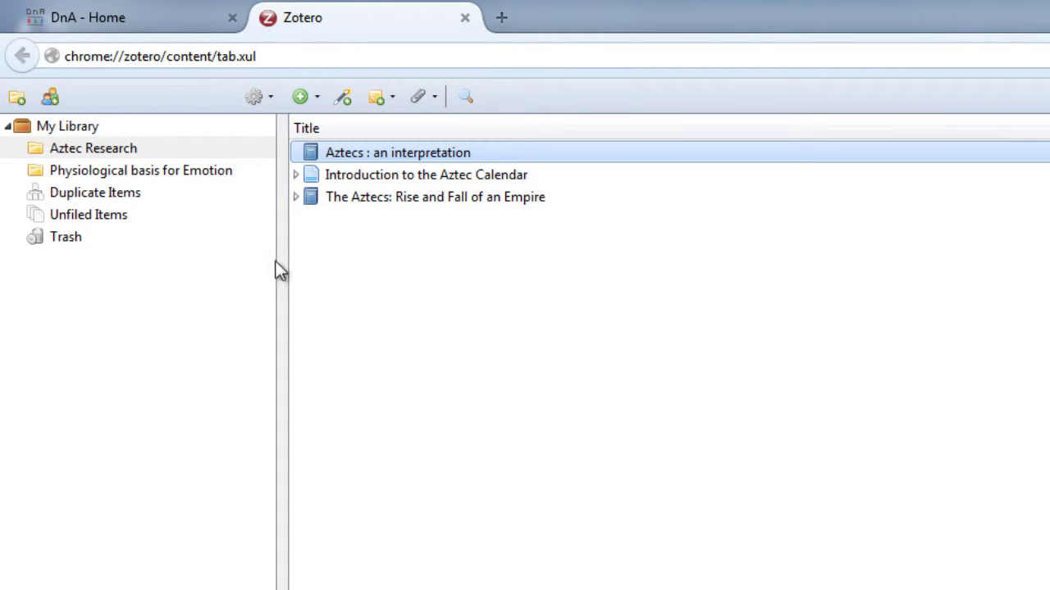
left_click(91, 143)
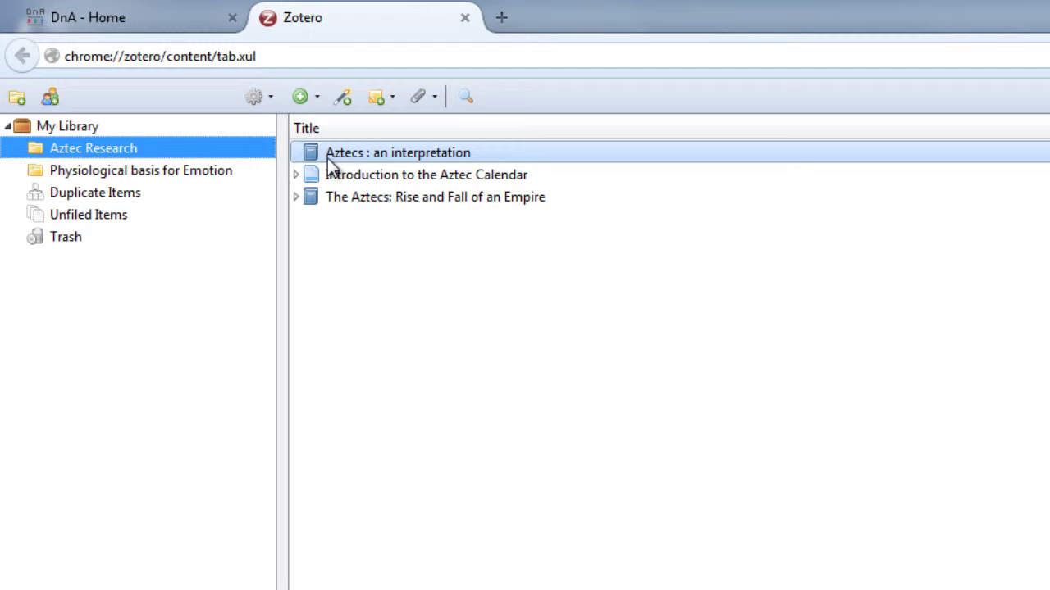
left_click(327, 156)
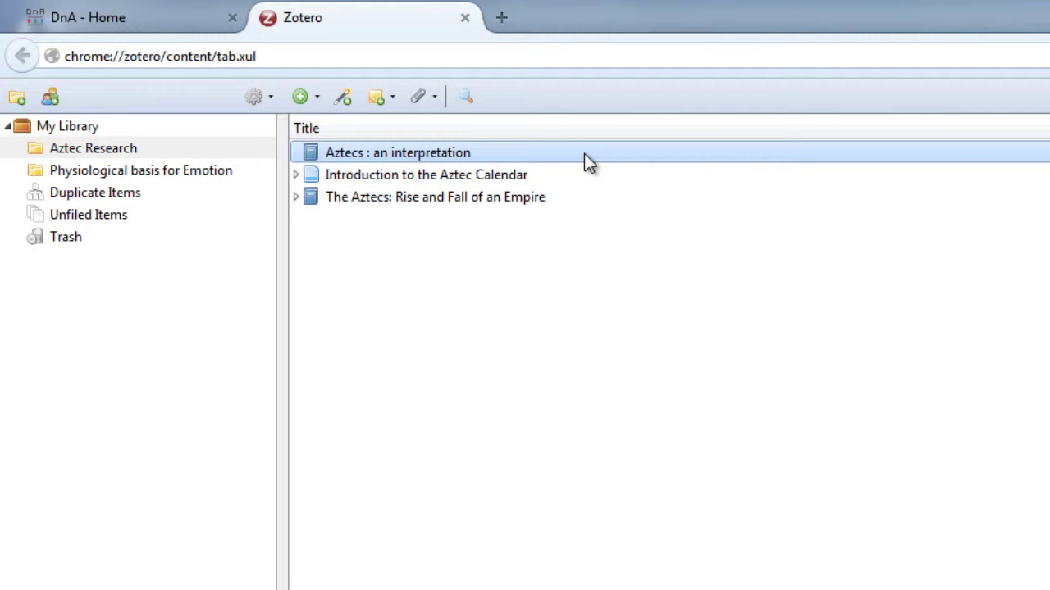
key("Delete")
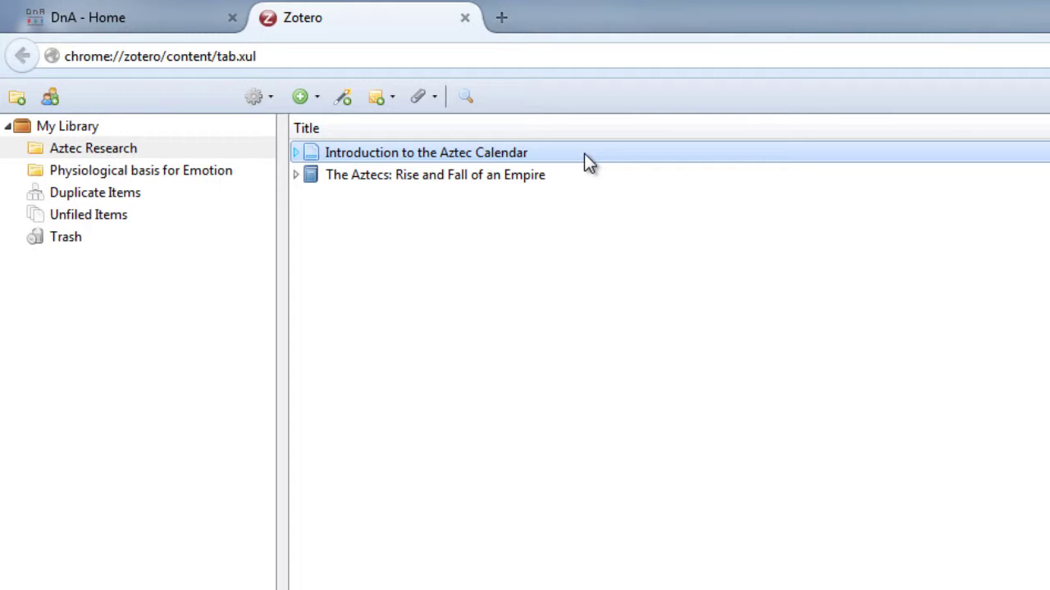
left_click(62, 130)
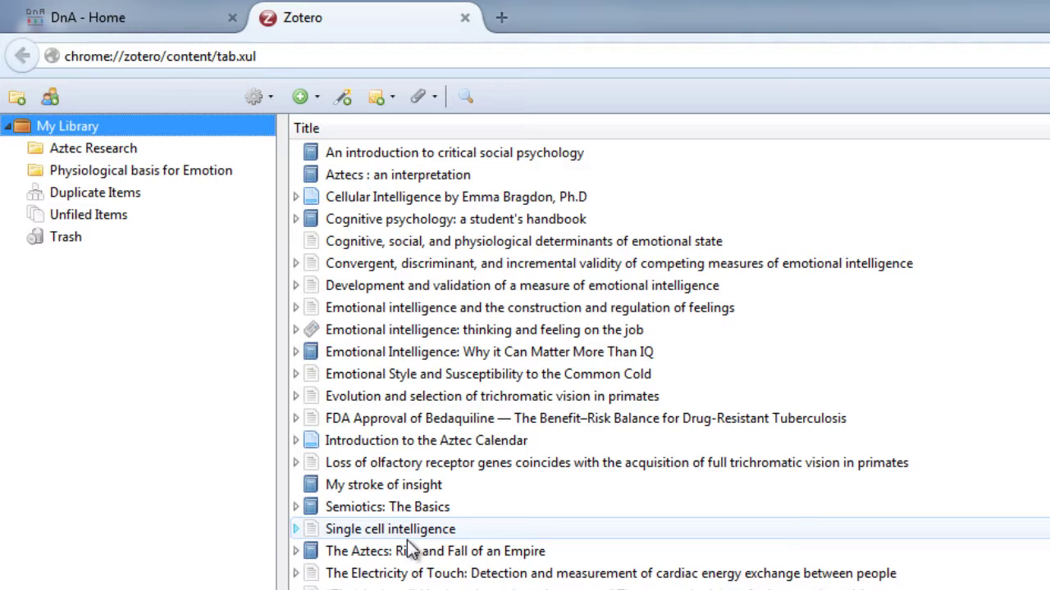
left_click(385, 177)
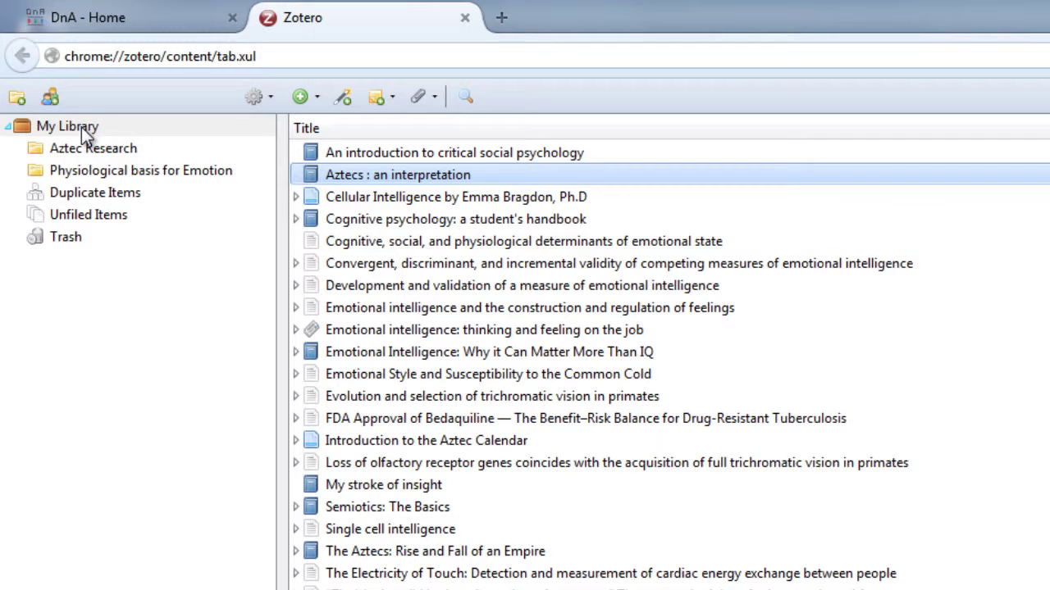
right_click(428, 174)
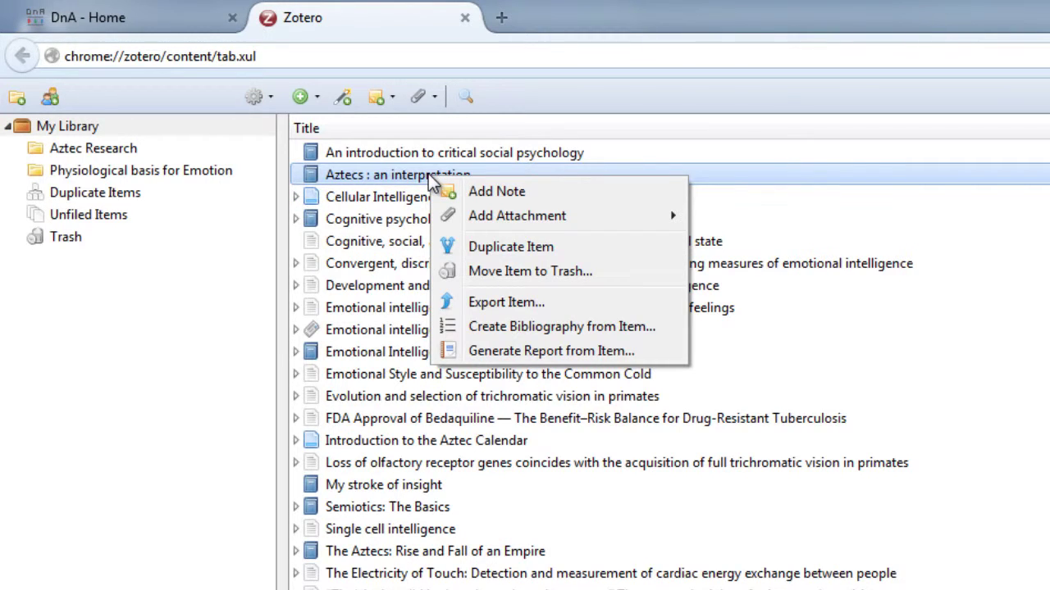
left_click(492, 274)
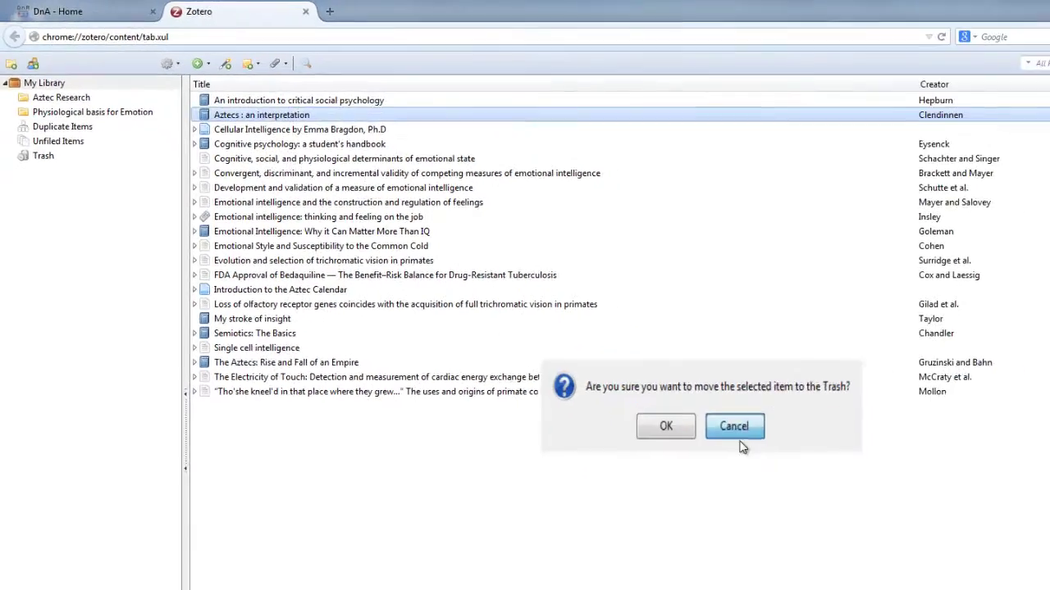
left_click(869, 495)
left_click(1033, 310)
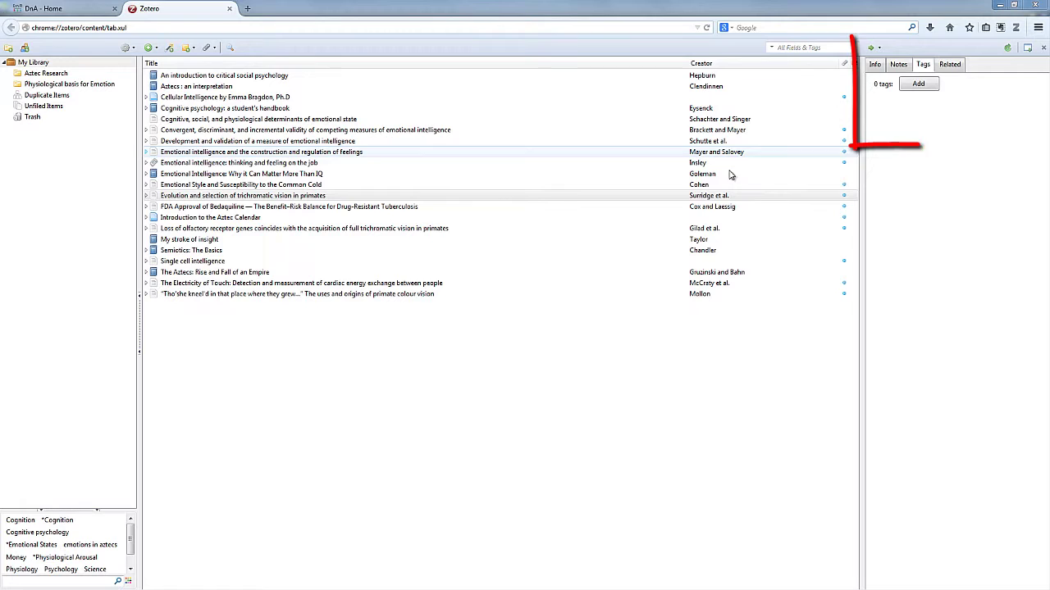
Show the empty Tags list for 'Evolution and selection of trichromatic vision in primates'.
left_click(198, 199)
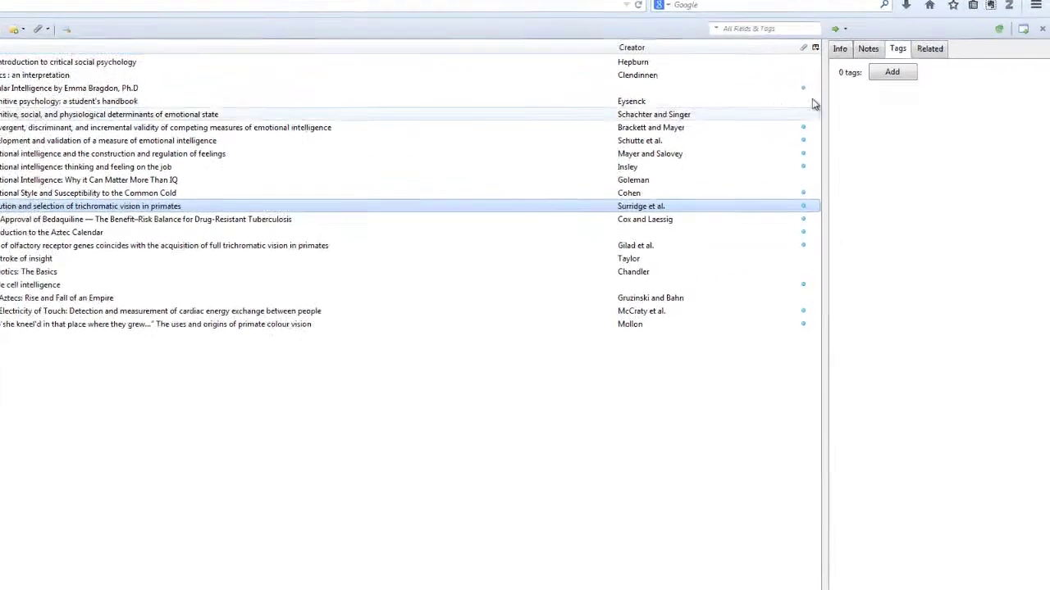
left_click(840, 48)
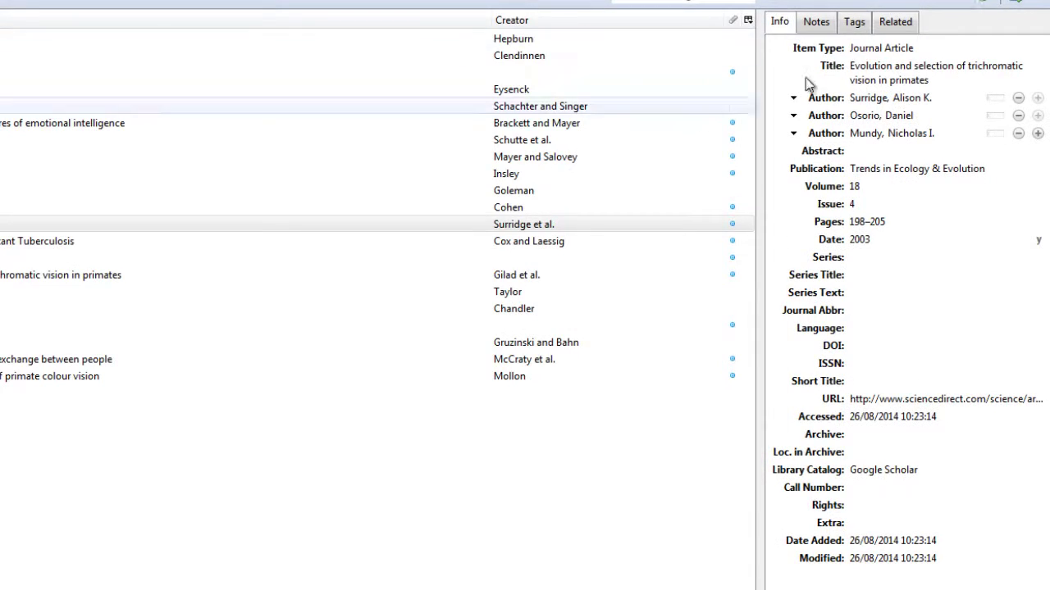
left_click(854, 23)
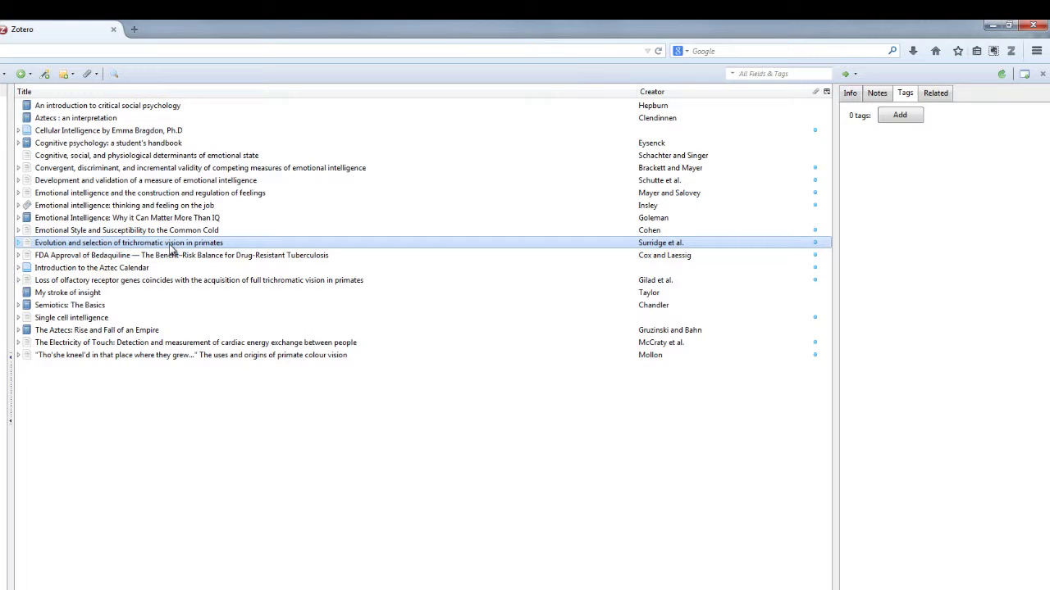
left_click(45, 255)
left_click(59, 245)
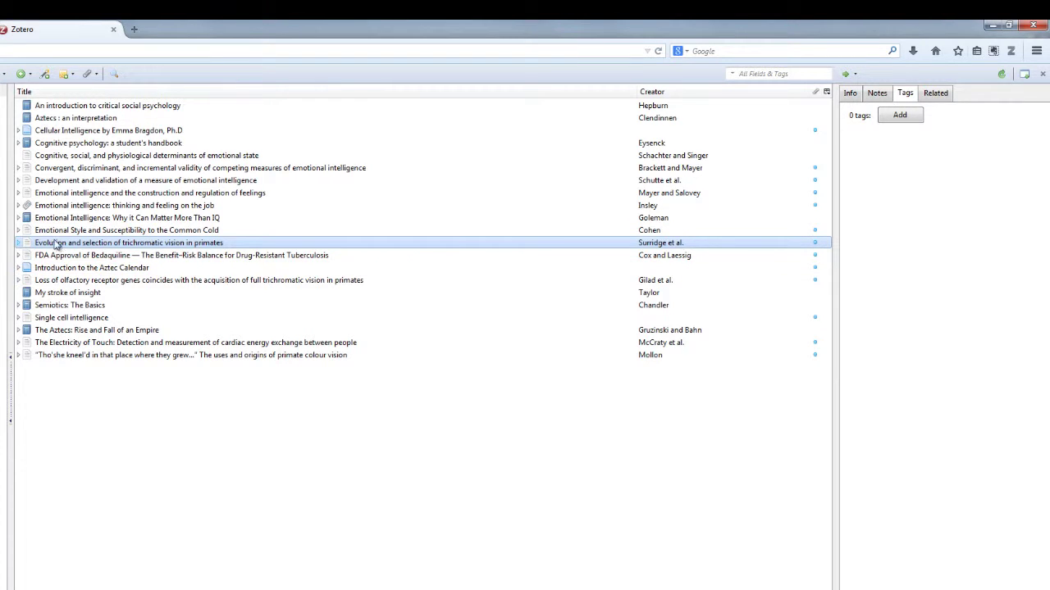
Add the tag 'games' to the trichromatic vision in primates article.
left_click(900, 115)
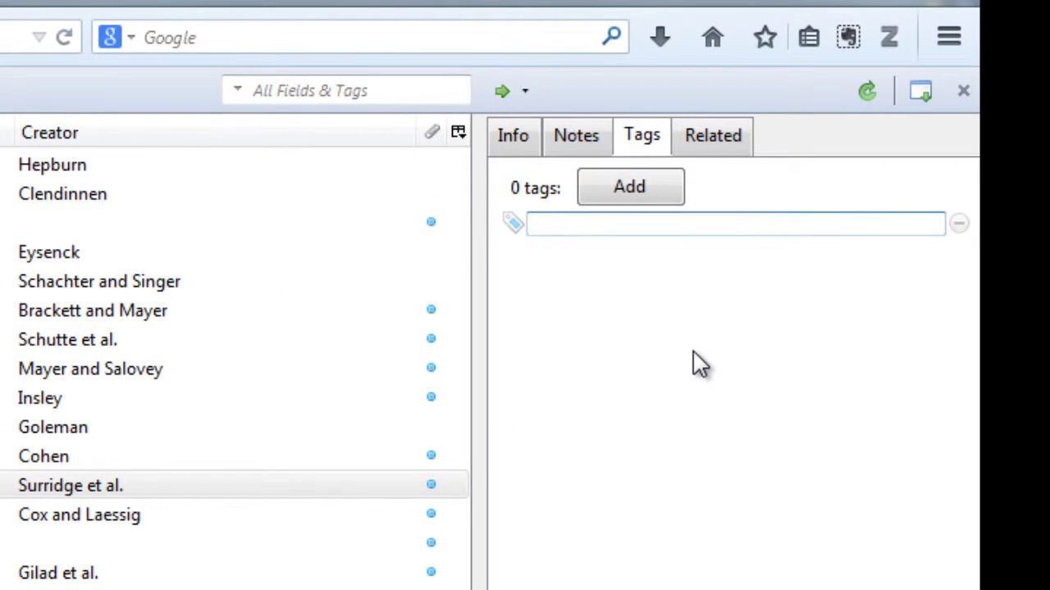
type("games")
left_click(666, 189)
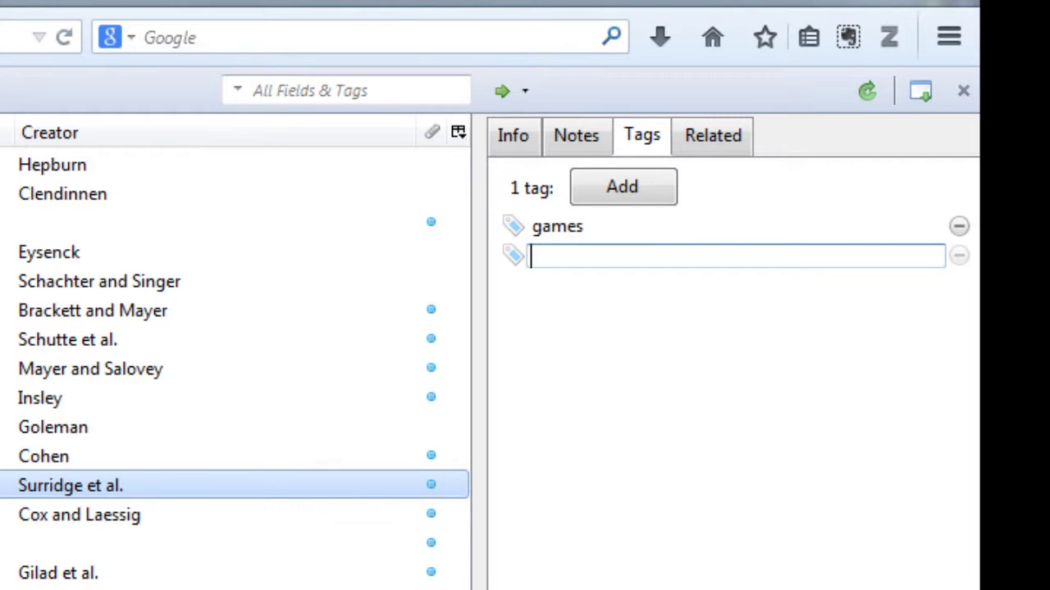
Search All Fields & Tags for 'games', then clear the search to restore the full library.
left_click(307, 91)
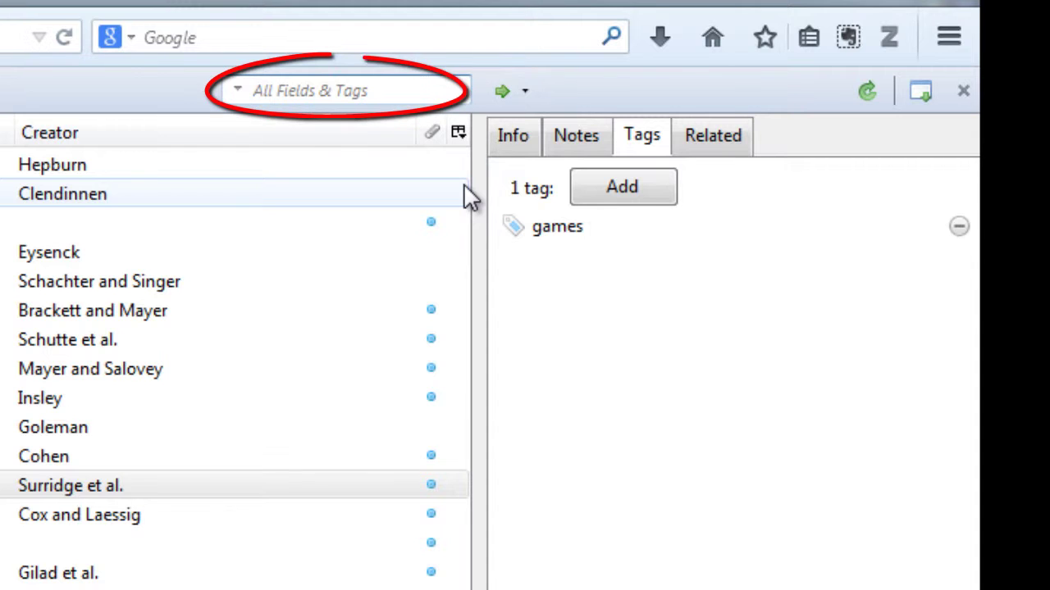
type("games")
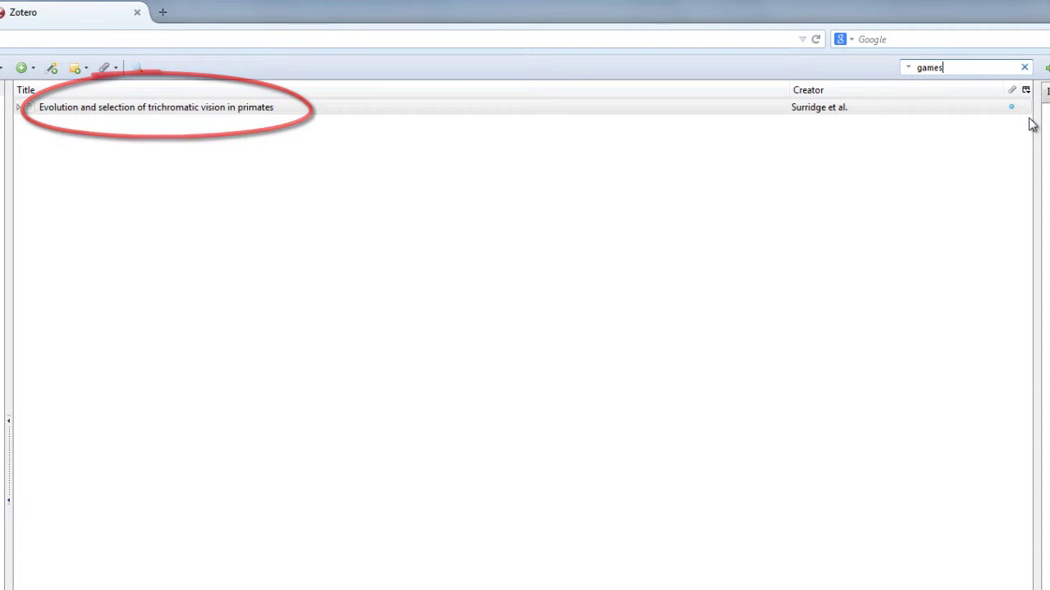
left_click_drag(956, 68, 865, 68)
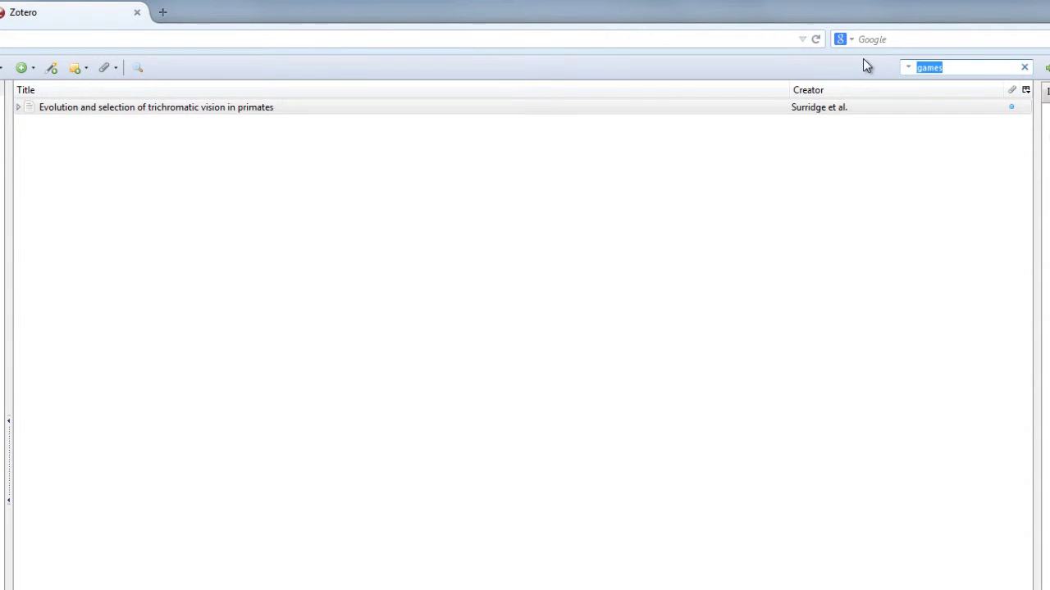
key("BackSpace")
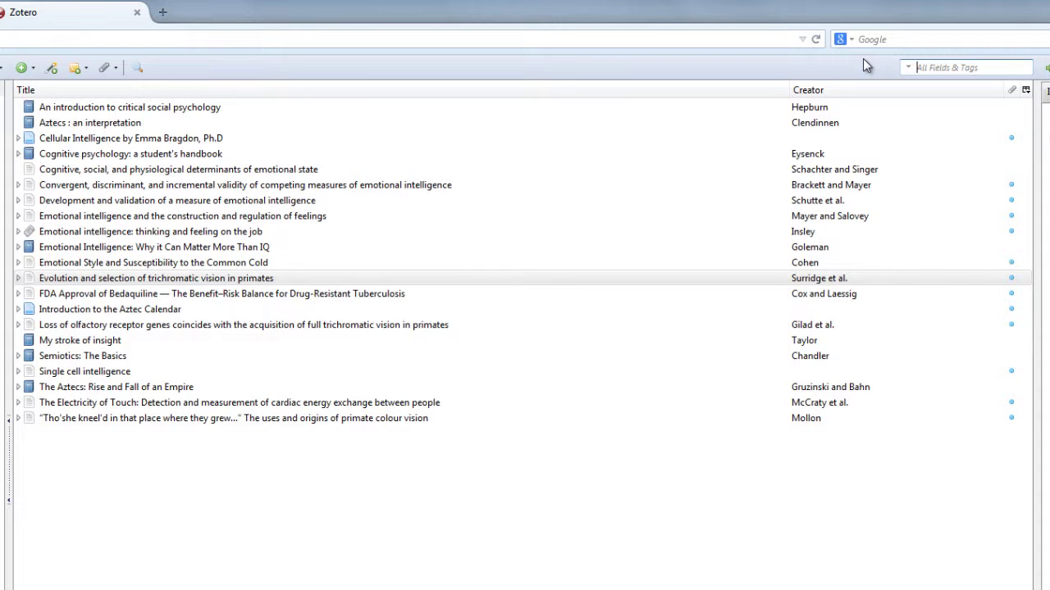
Search for 'intelligence' and select Goleman's 1996 book 'Emotional Intelligence: Why it Can Matter More Than IQ'.
type("intelligence")
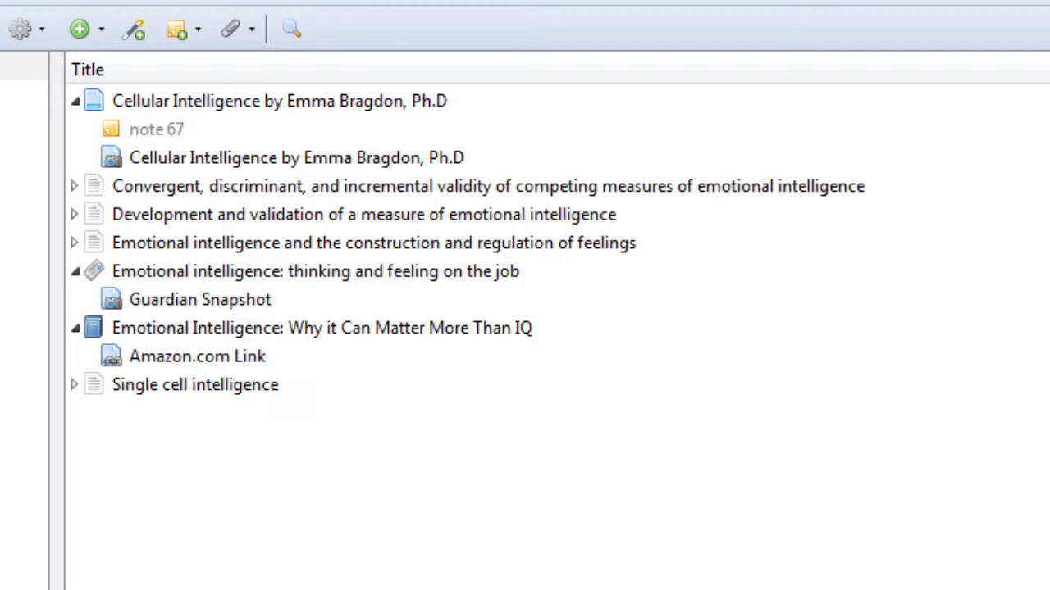
left_click(479, 332)
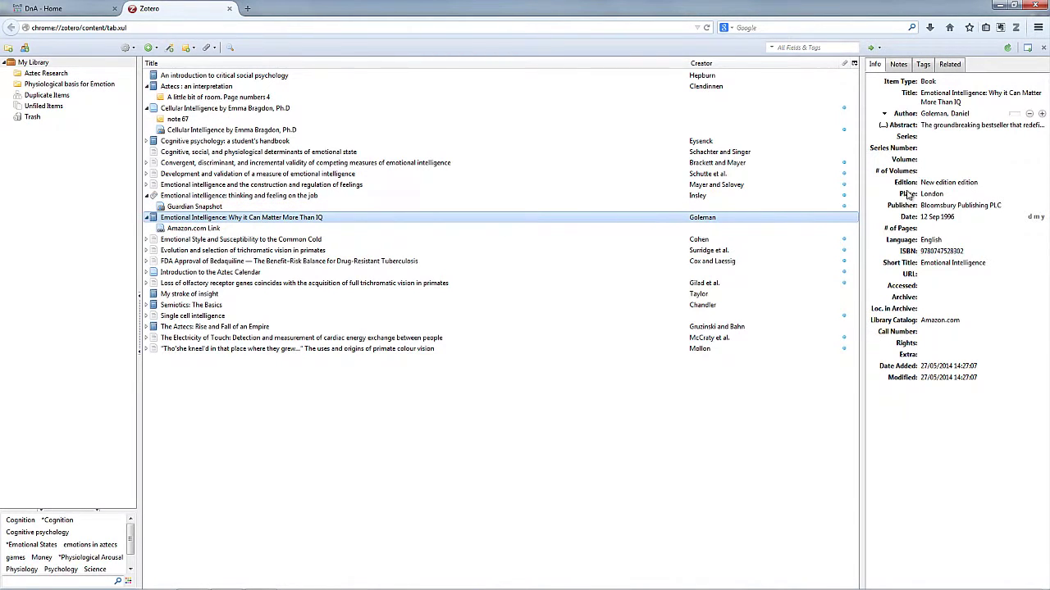
Add a child note reading 'Taking Notes, quoting PG.57' to the Emotional Intelligence book.
left_click(898, 65)
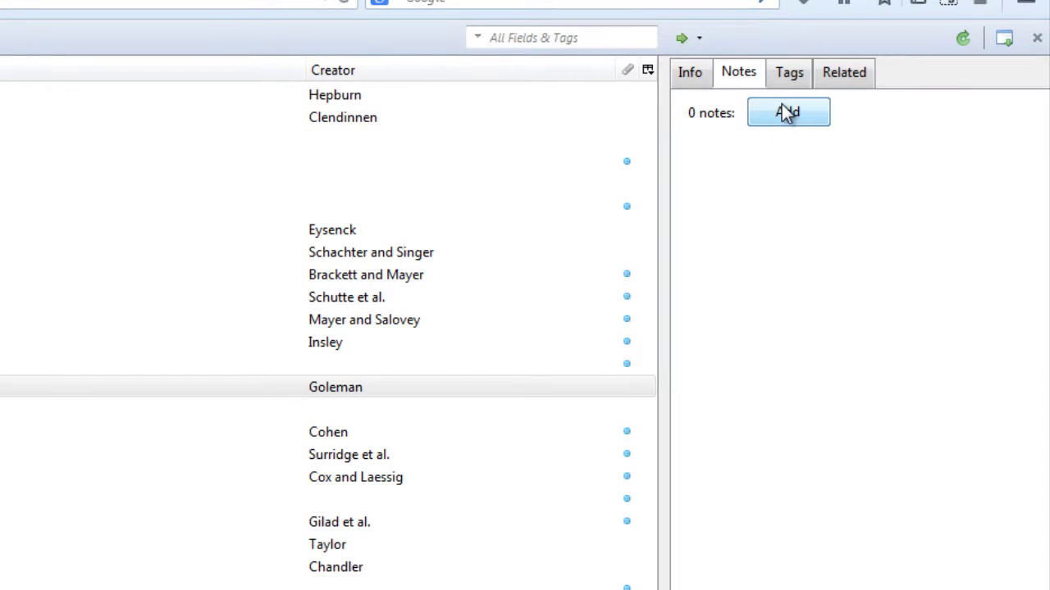
left_click(786, 117)
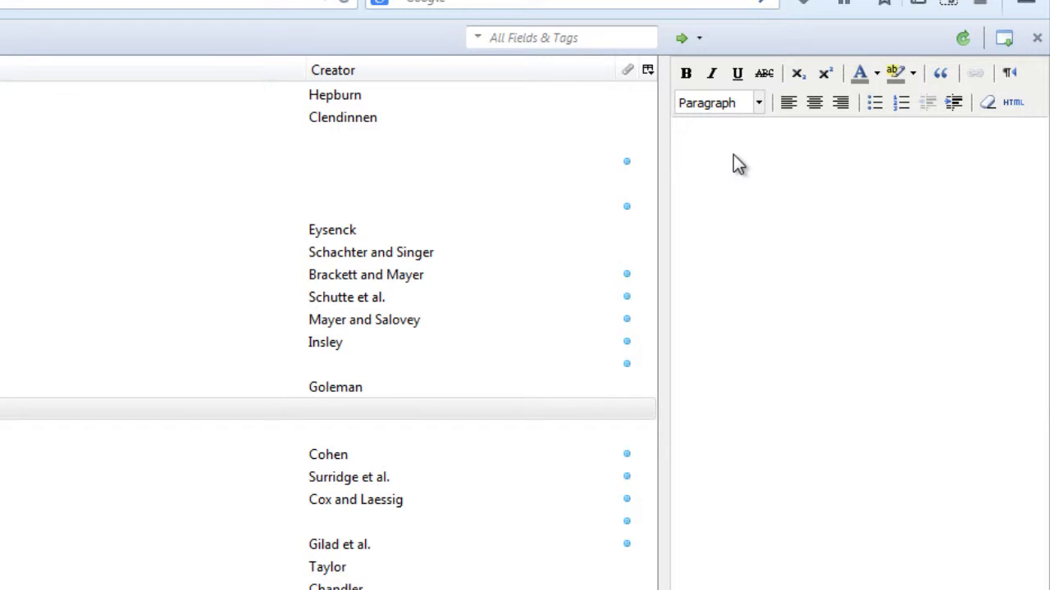
type("Taking Notes, quo")
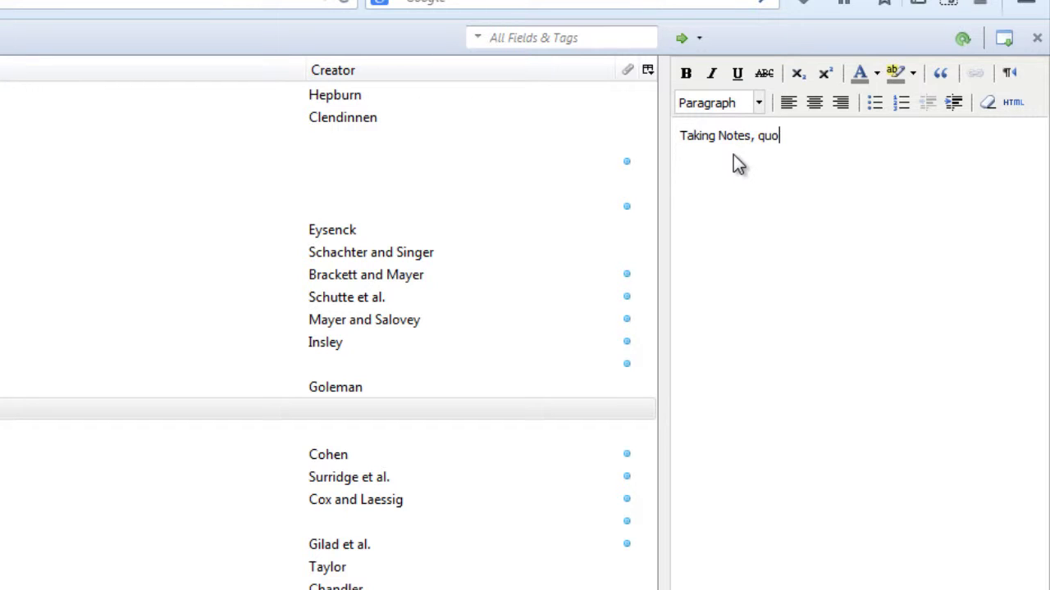
type("ting PG57")
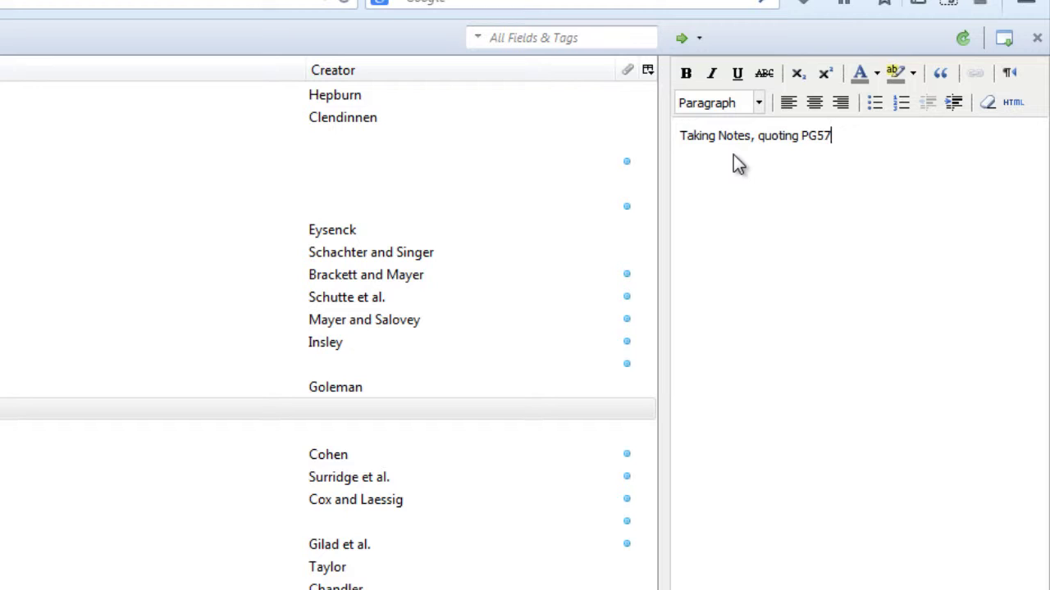
key("Left")
key("Left")
type(".")
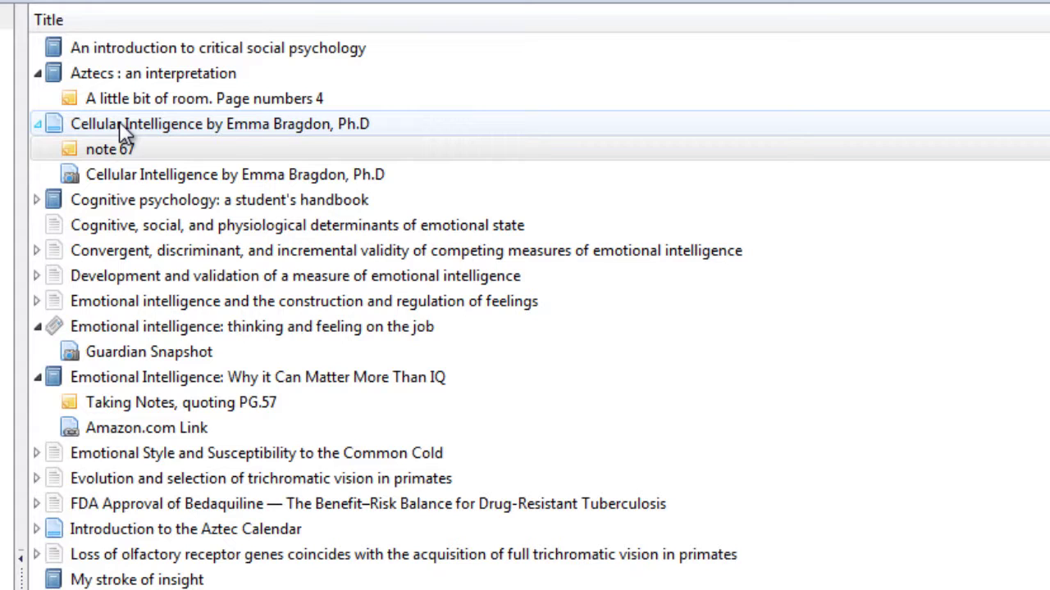
left_click(121, 131)
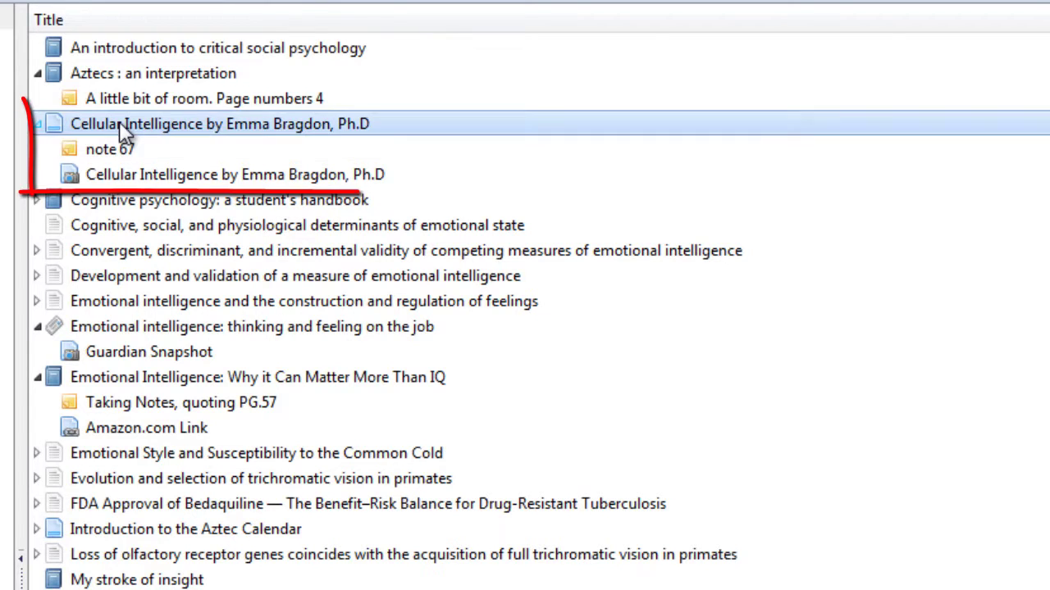
left_click(36, 125)
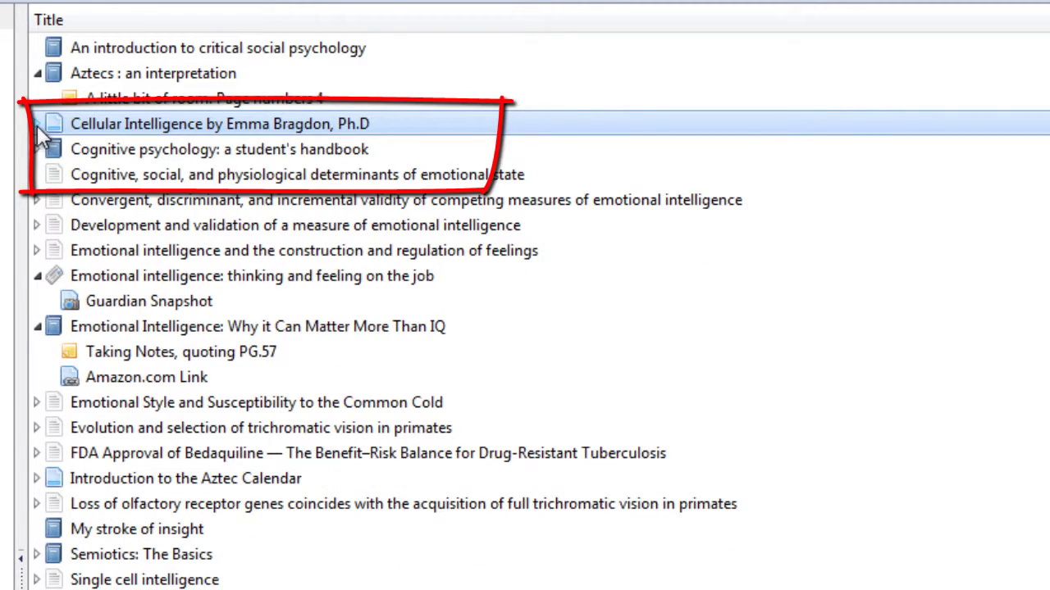
left_click(37, 125)
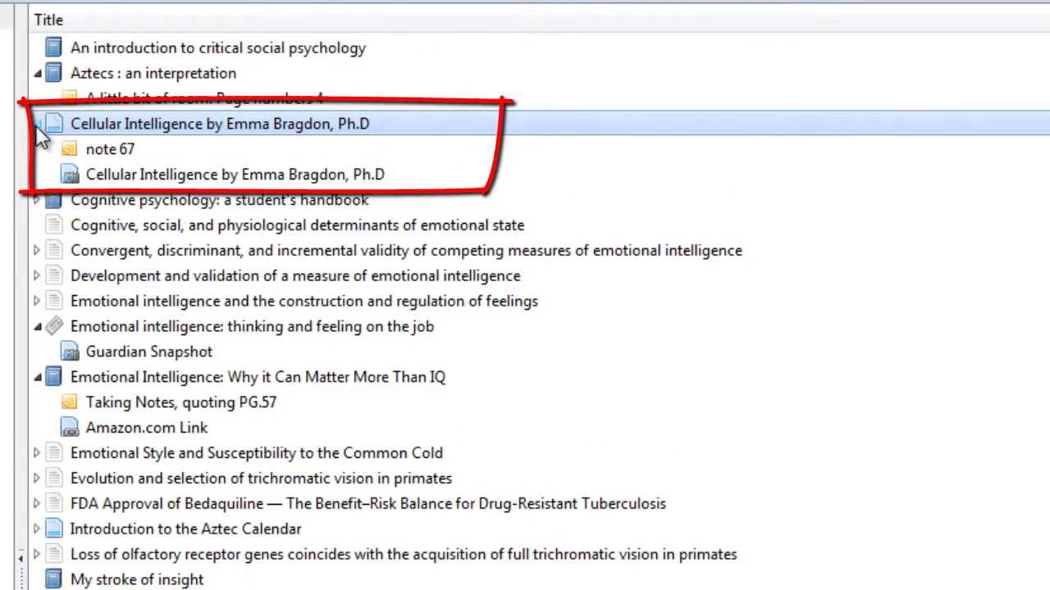
left_click(93, 149)
right_click(96, 151)
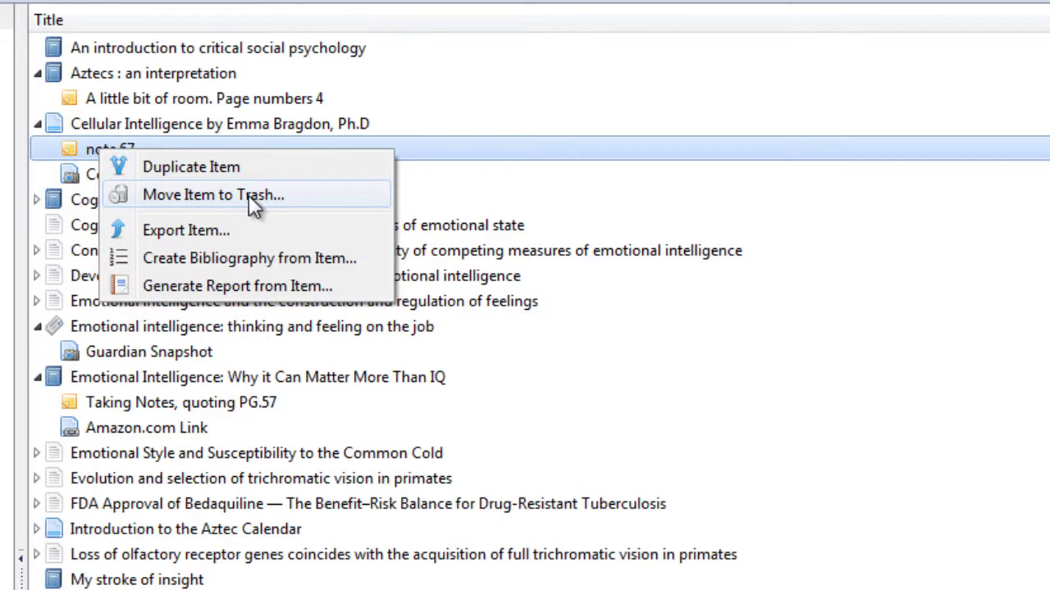
left_click(55, 123)
left_click(90, 177)
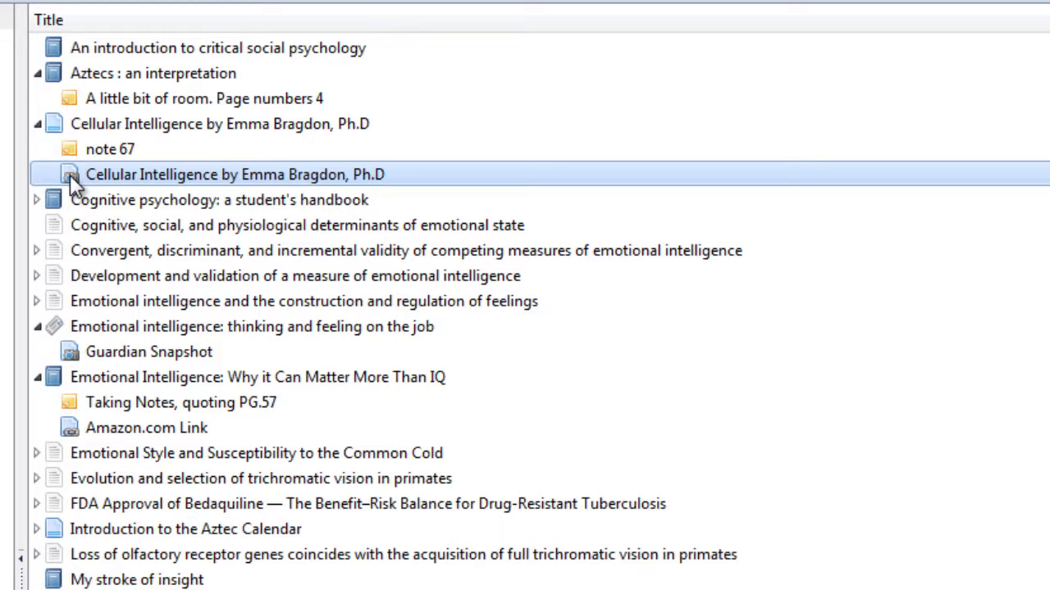
left_click(84, 125)
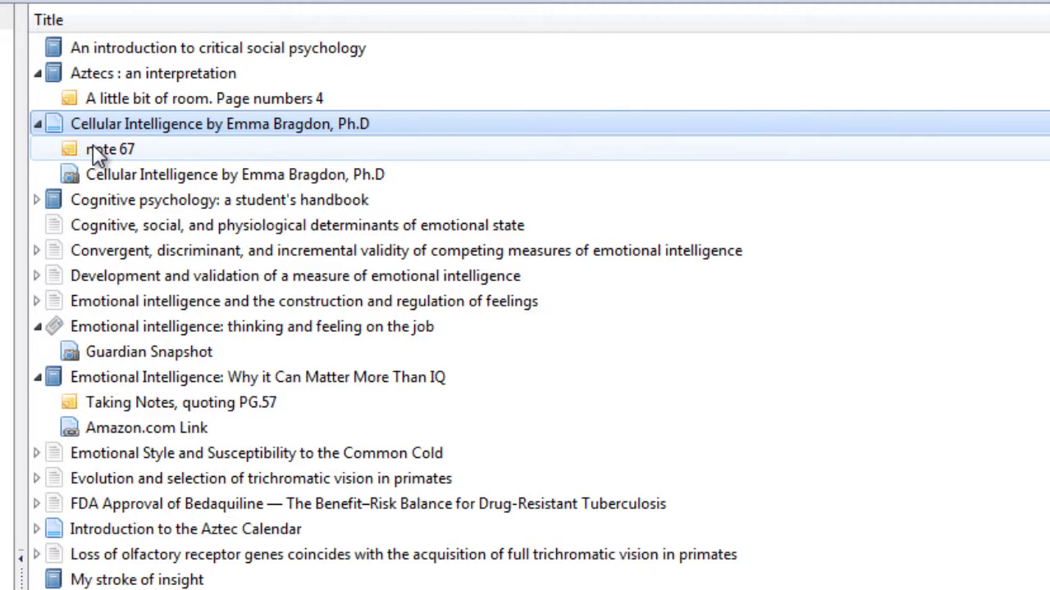
left_click(37, 128)
left_click(36, 123)
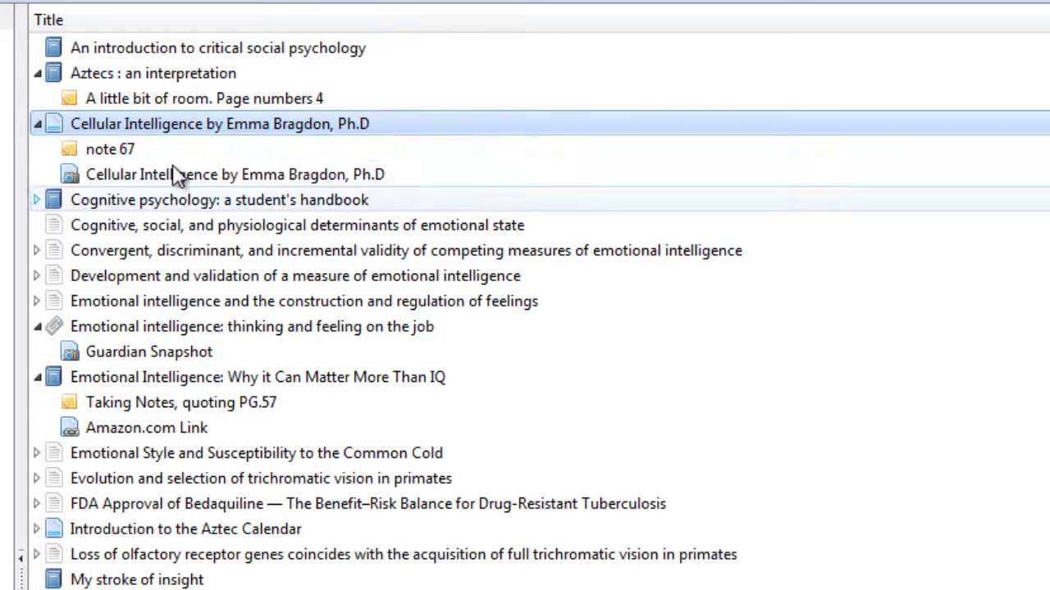